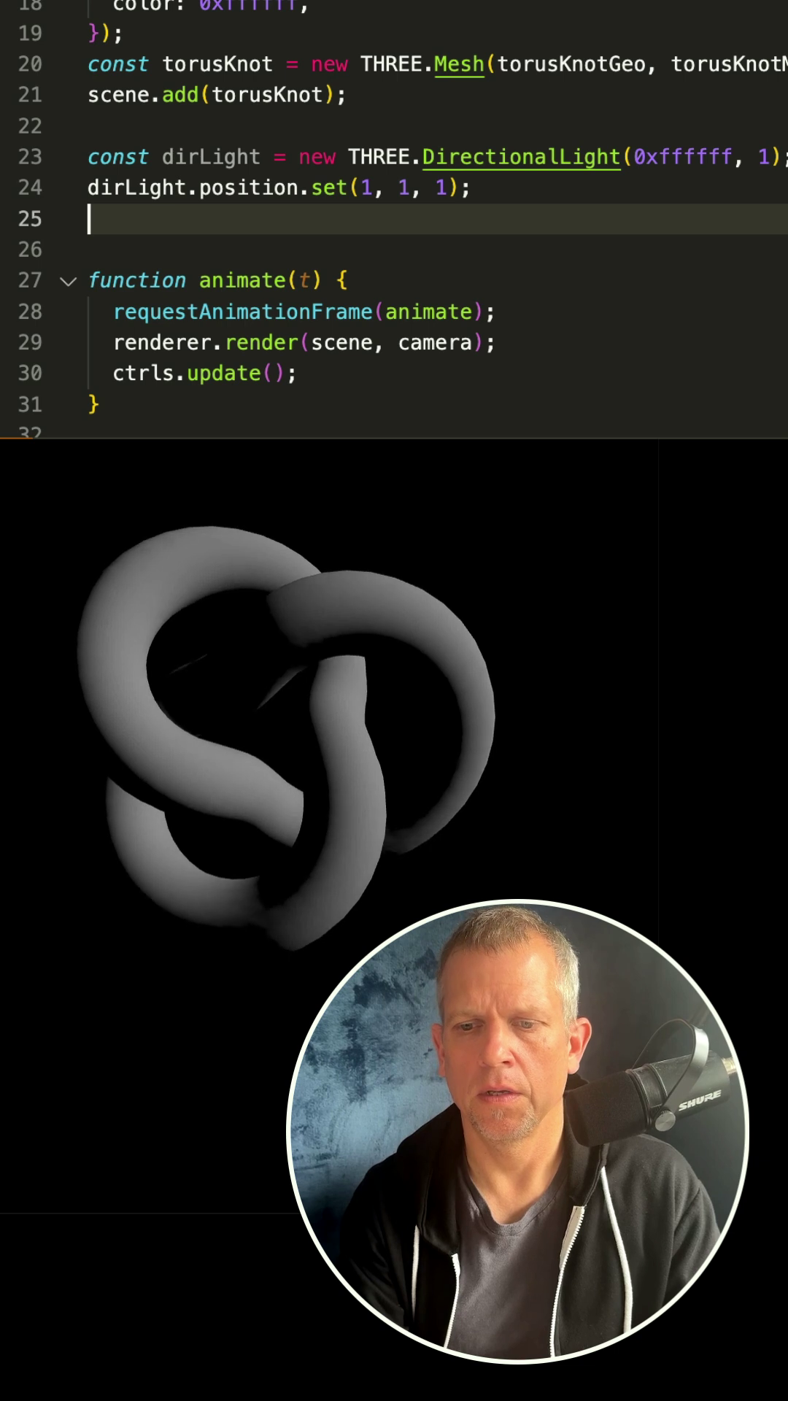
{"action": "key", "text": "Tab"}
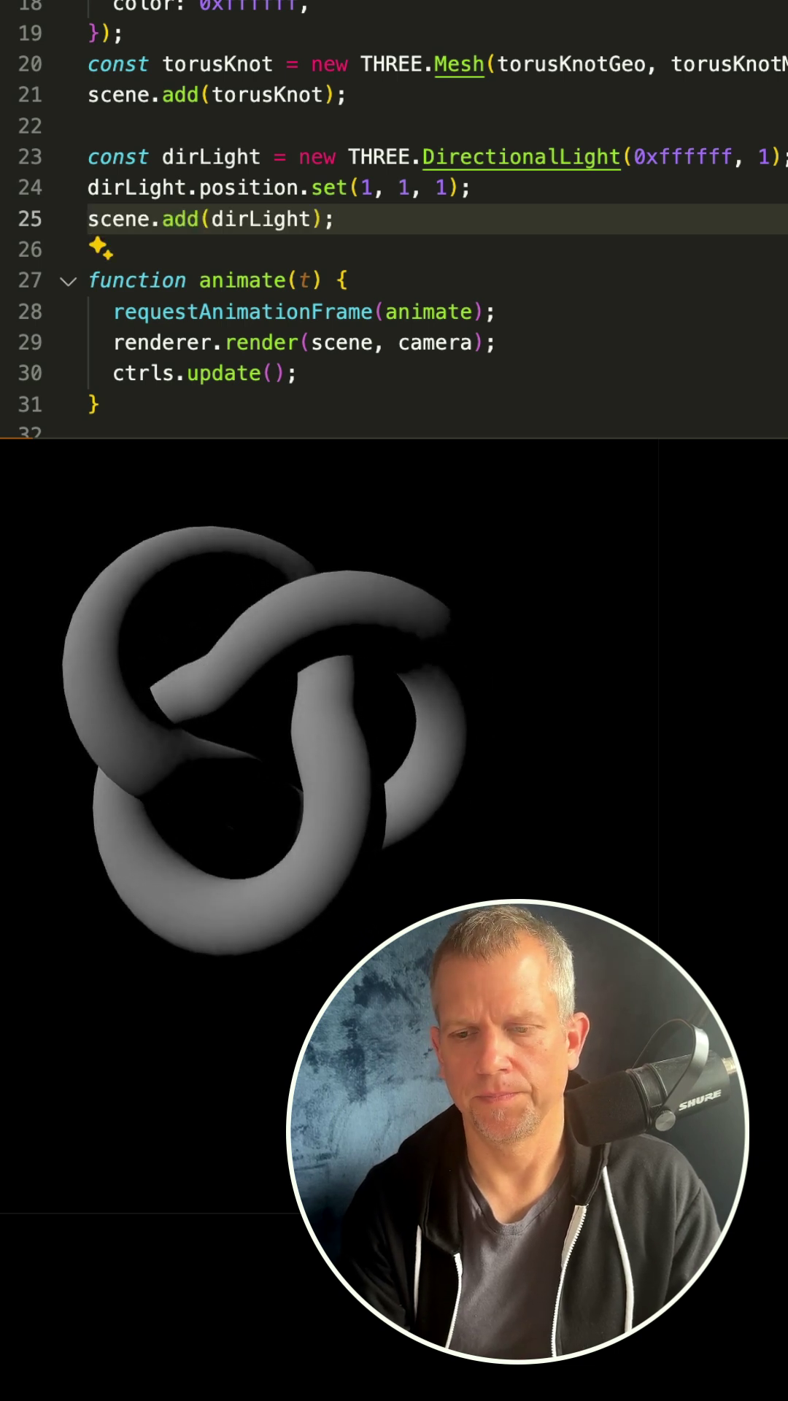
{"action": "scroll", "coordinate": [529, 288], "scroll_direction": "down", "scroll_amount": 2}
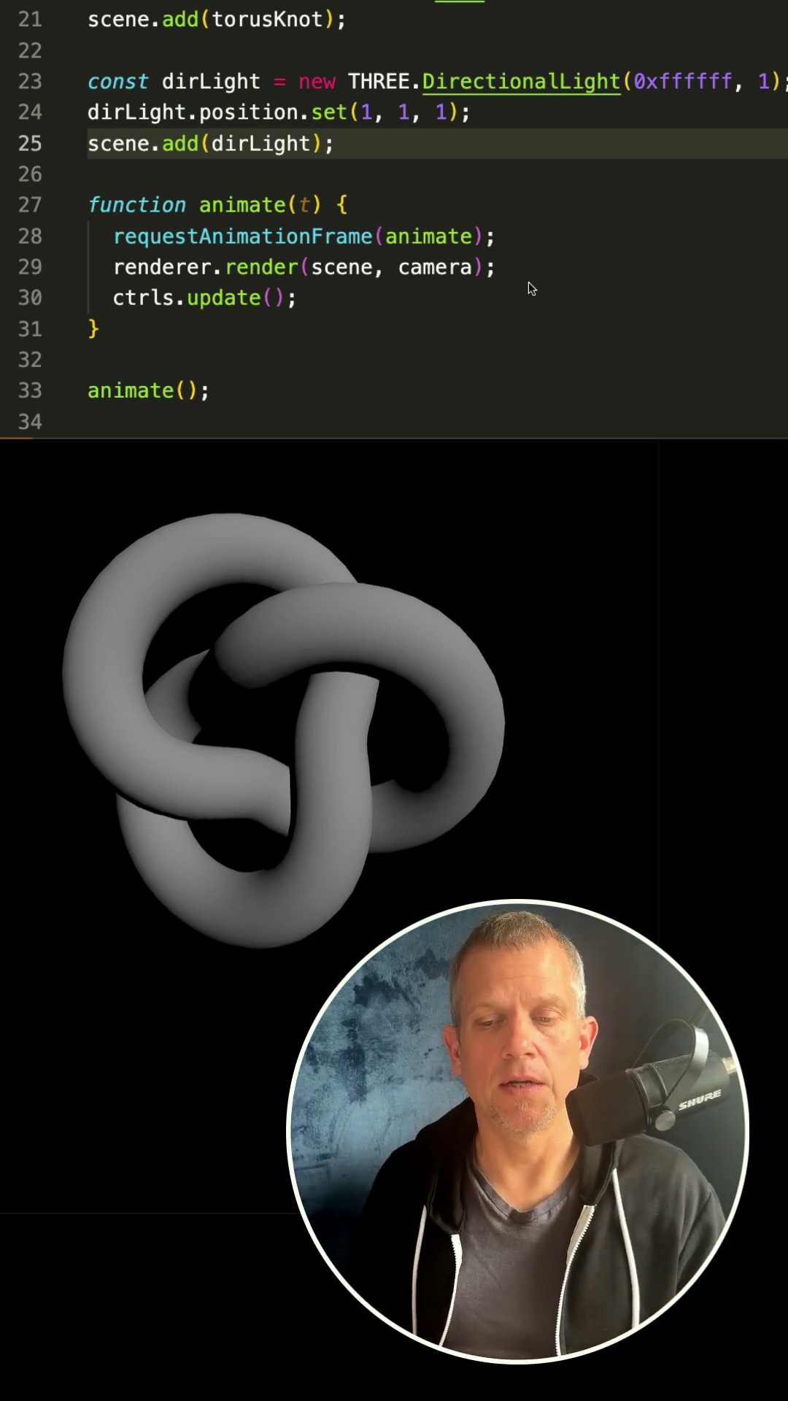
{"action": "scroll", "coordinate": [529, 288], "scroll_direction": "down", "scroll_amount": 1}
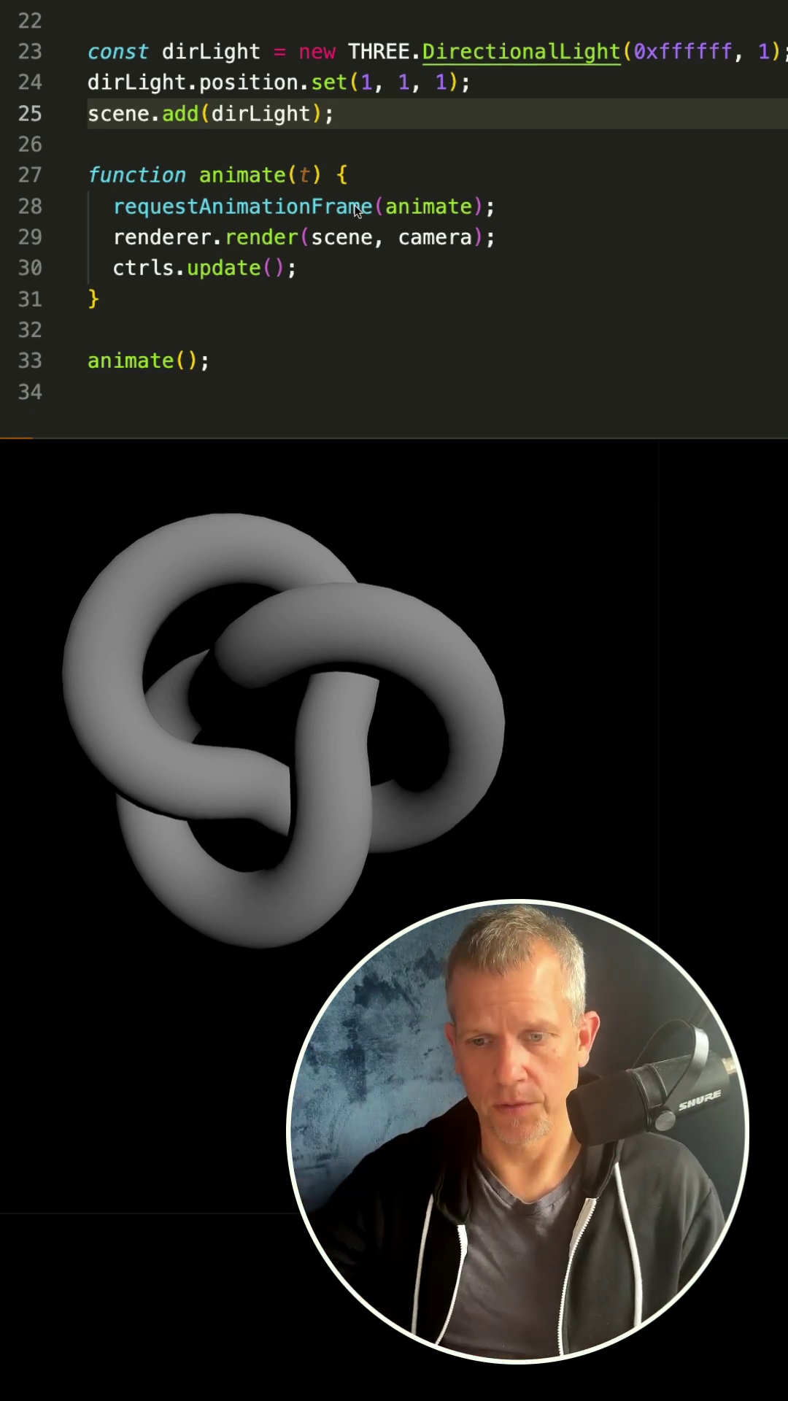
Add dirLight.position.x = Math.sin(t * 0.01) * radius to animate and default t to 0.
{"action": "left_click", "coordinate": [572, 209]}
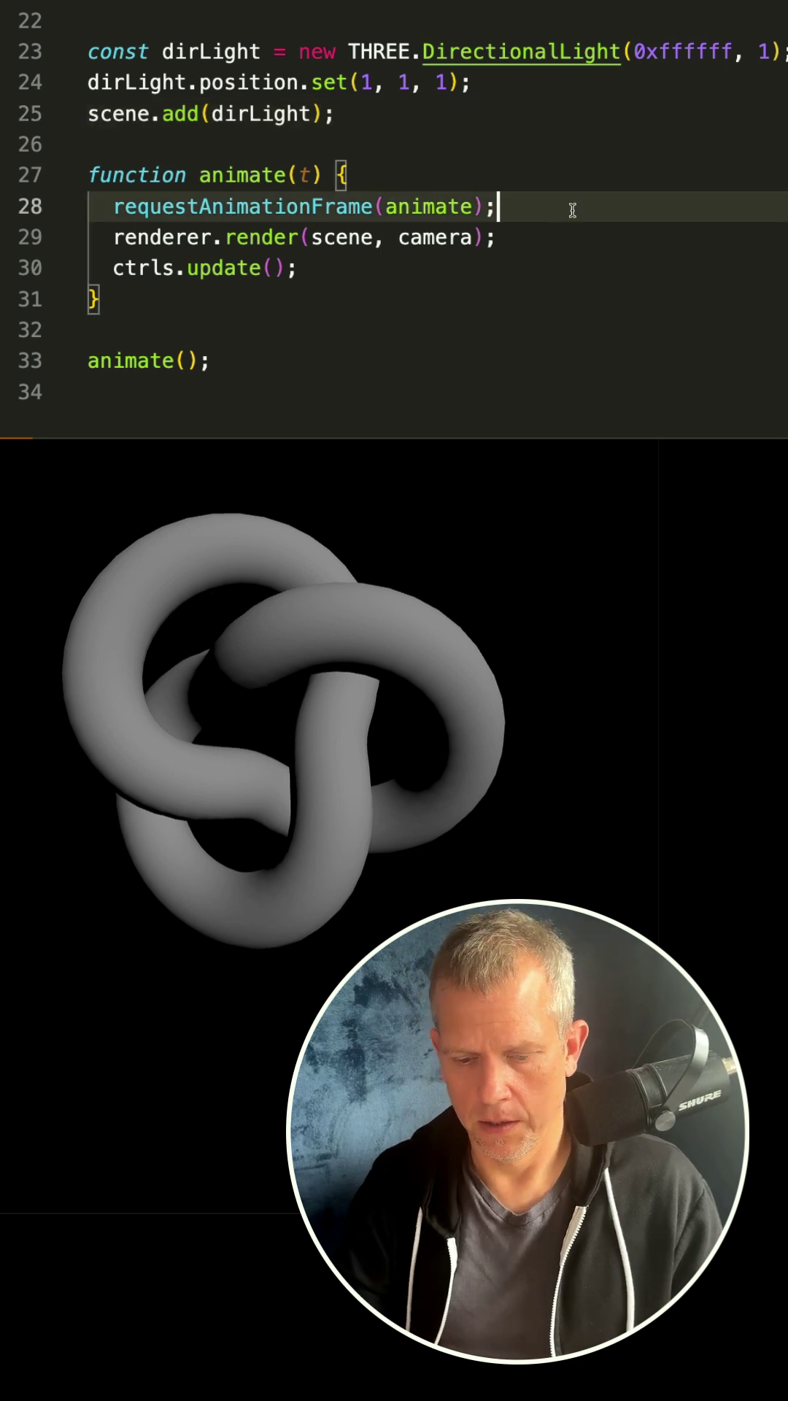
{"action": "key", "text": "Return"}
{"action": "type", "text": "dirLight"}
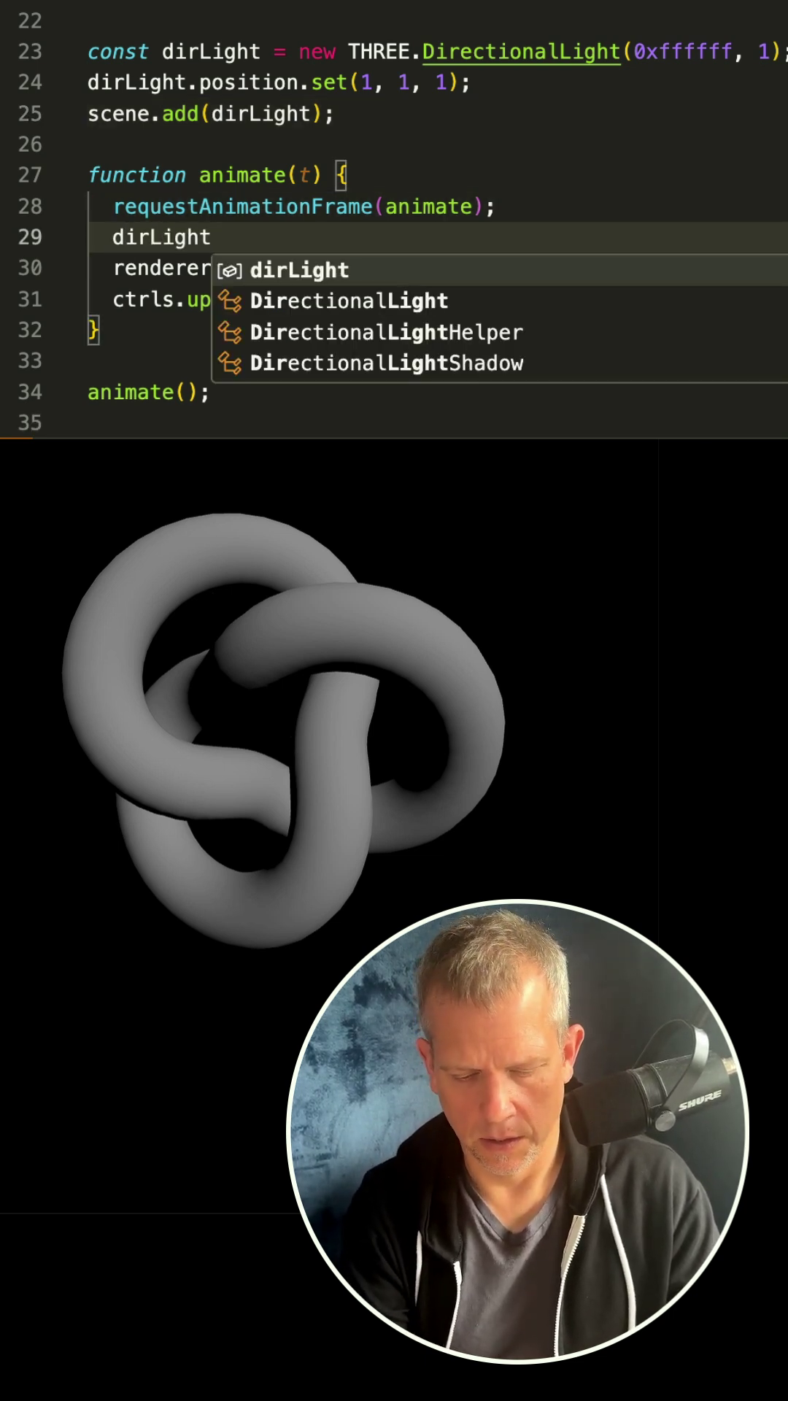
{"action": "type", "text": ".positio"}
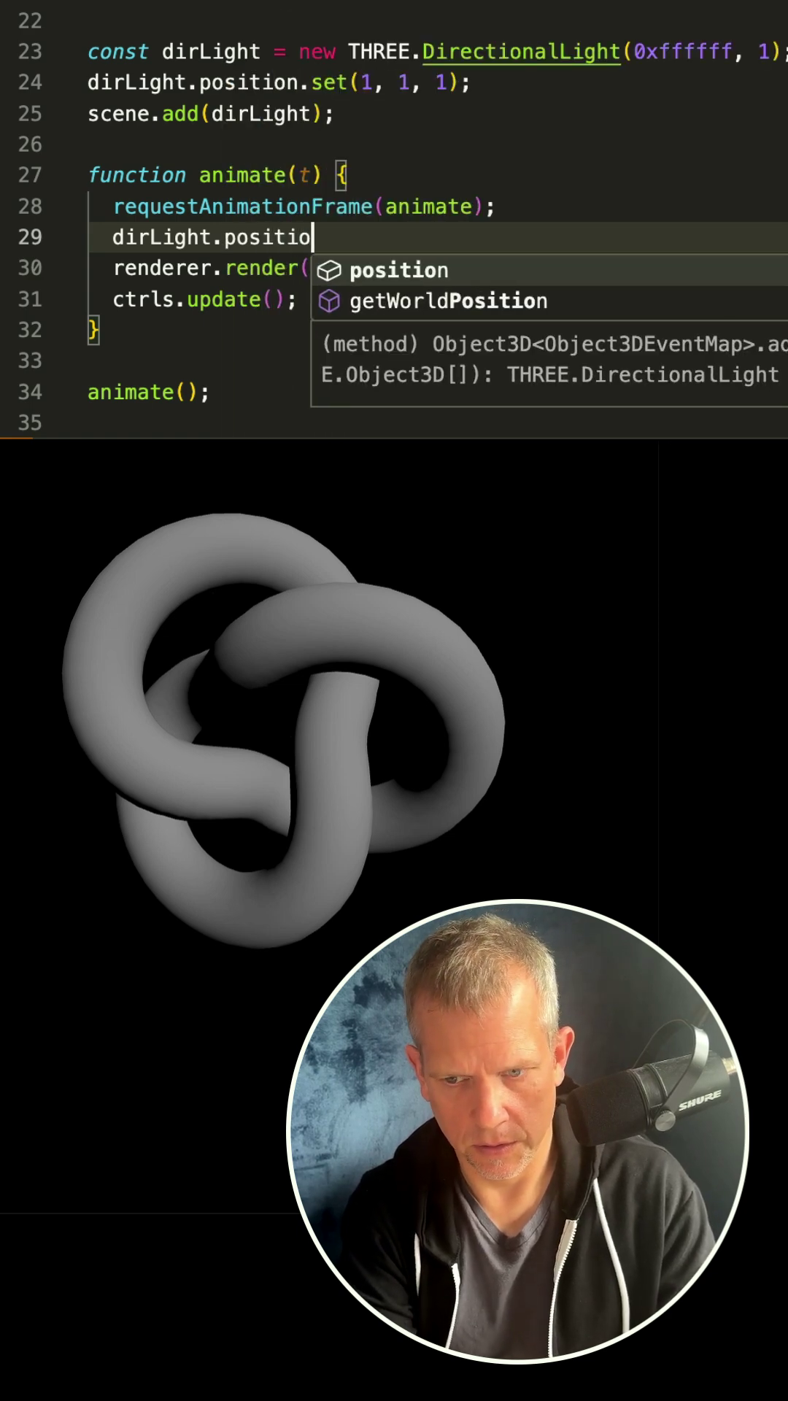
{"action": "type", "text": "n.x = Math.sin(t / 1000) * 2;"}
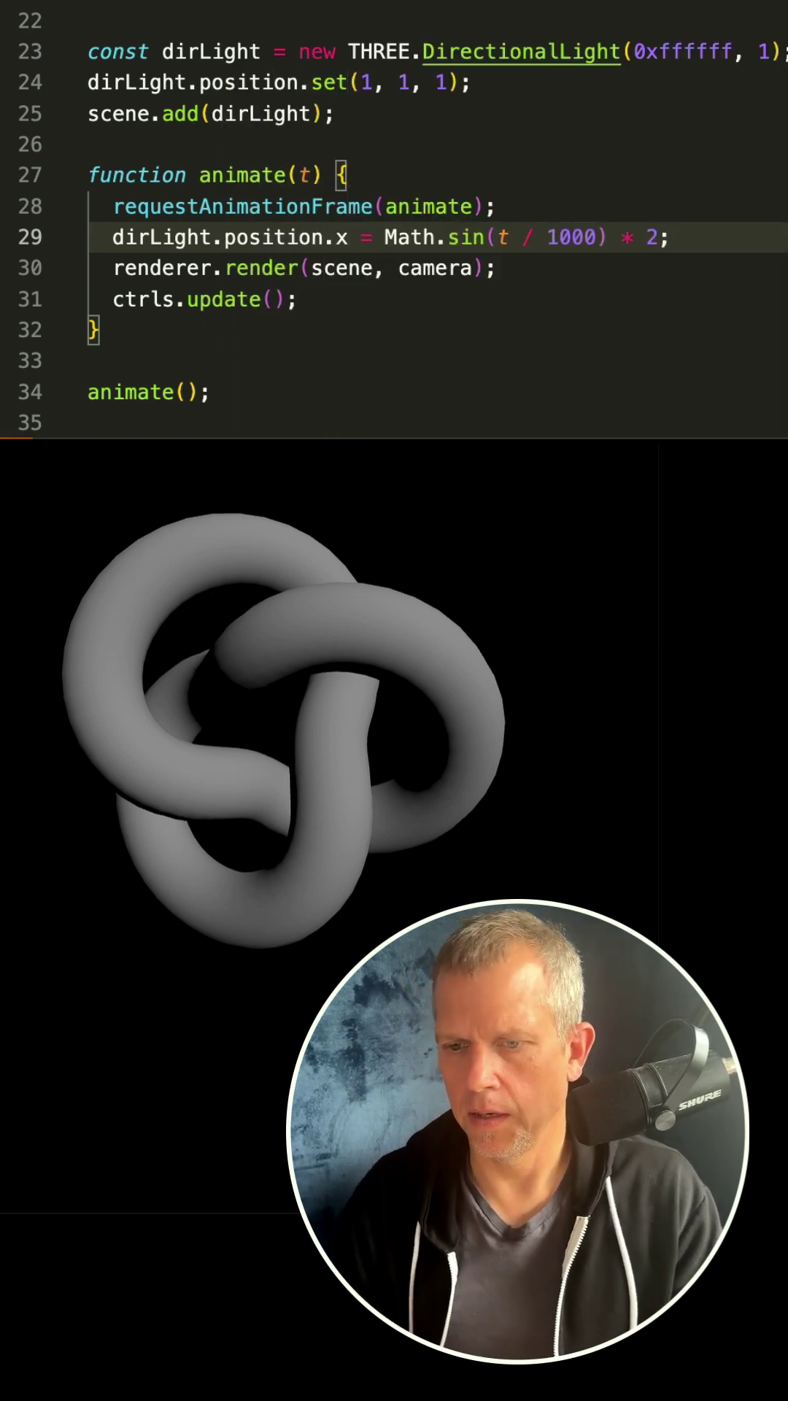
{"action": "left_click", "coordinate": [312, 176]}
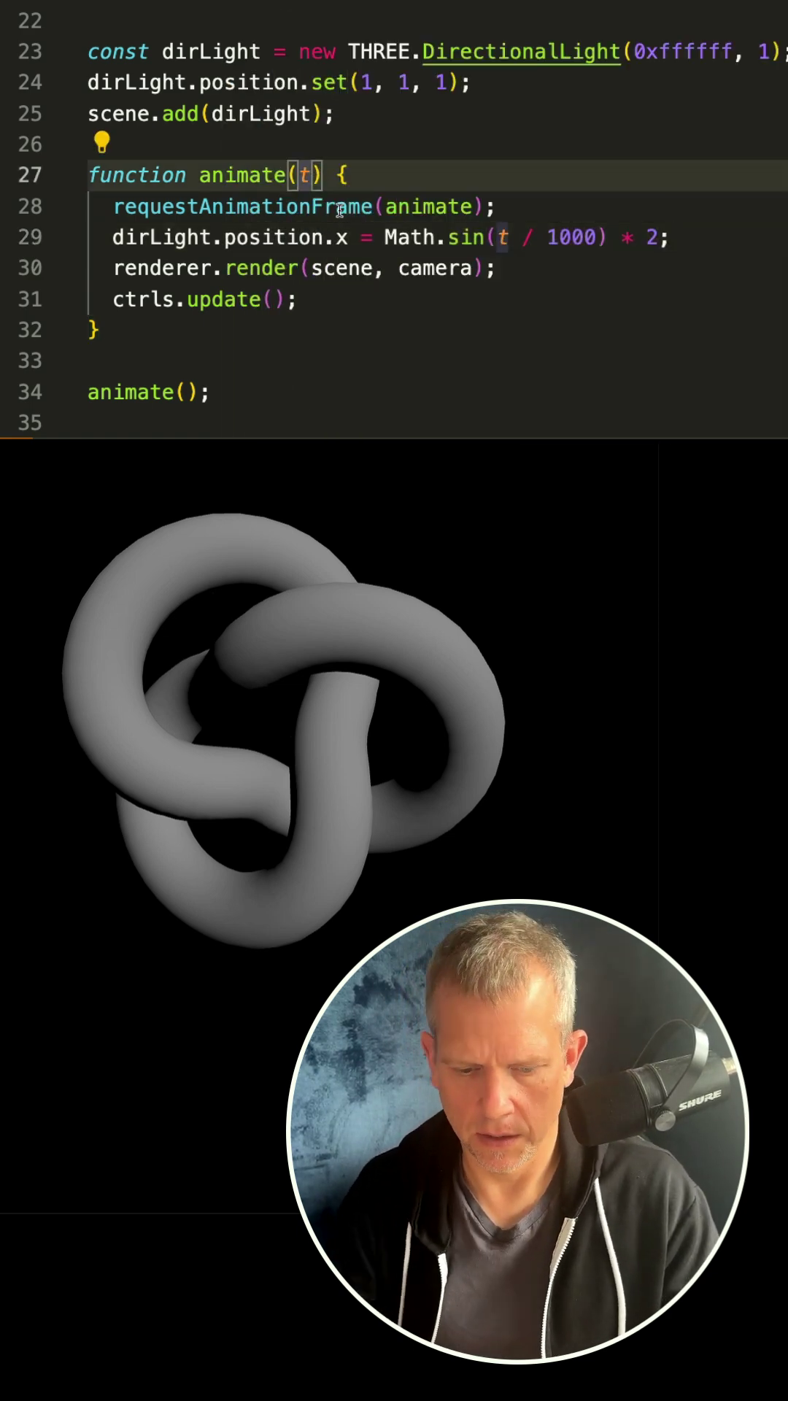
{"action": "type", "text": "= 0"}
{"action": "left_click_drag", "start_coordinate": [592, 237], "coordinate": [499, 237]}
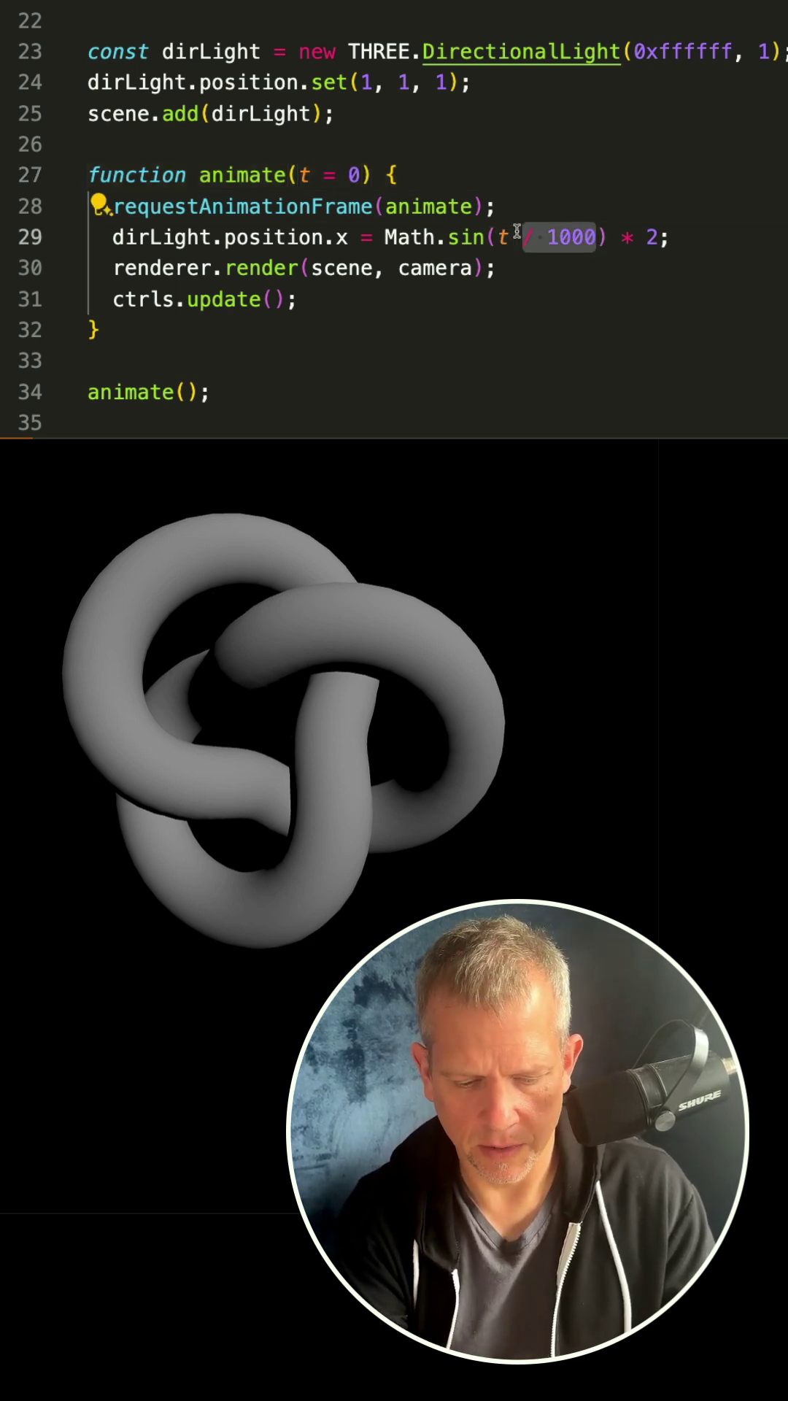
{"action": "type", "text": "*"}
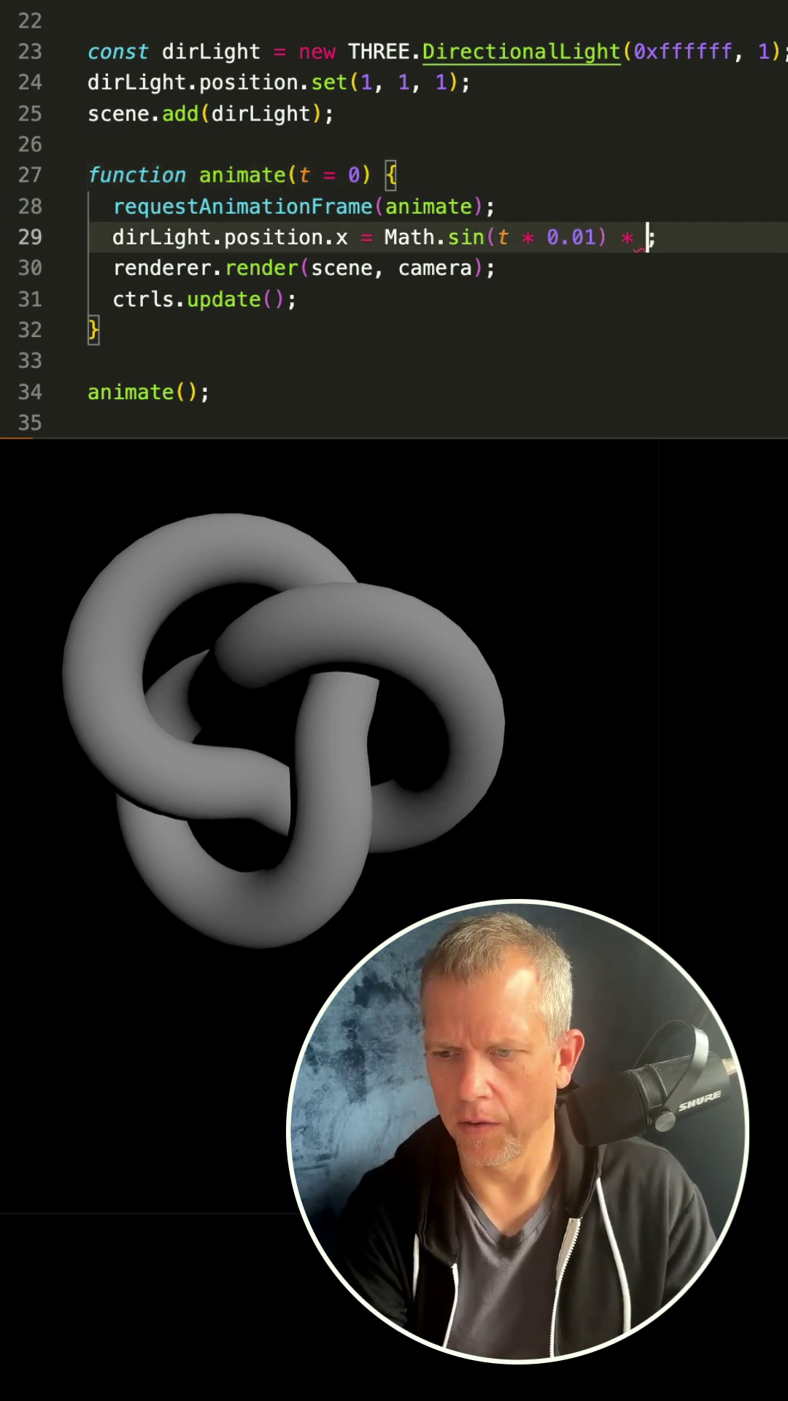
Add let radius = 3.0 and duplicate the position line so x uses cosine, y sine.
{"action": "key", "text": "Up"}
{"action": "key", "text": "Up"}
{"action": "key", "text": "Up"}
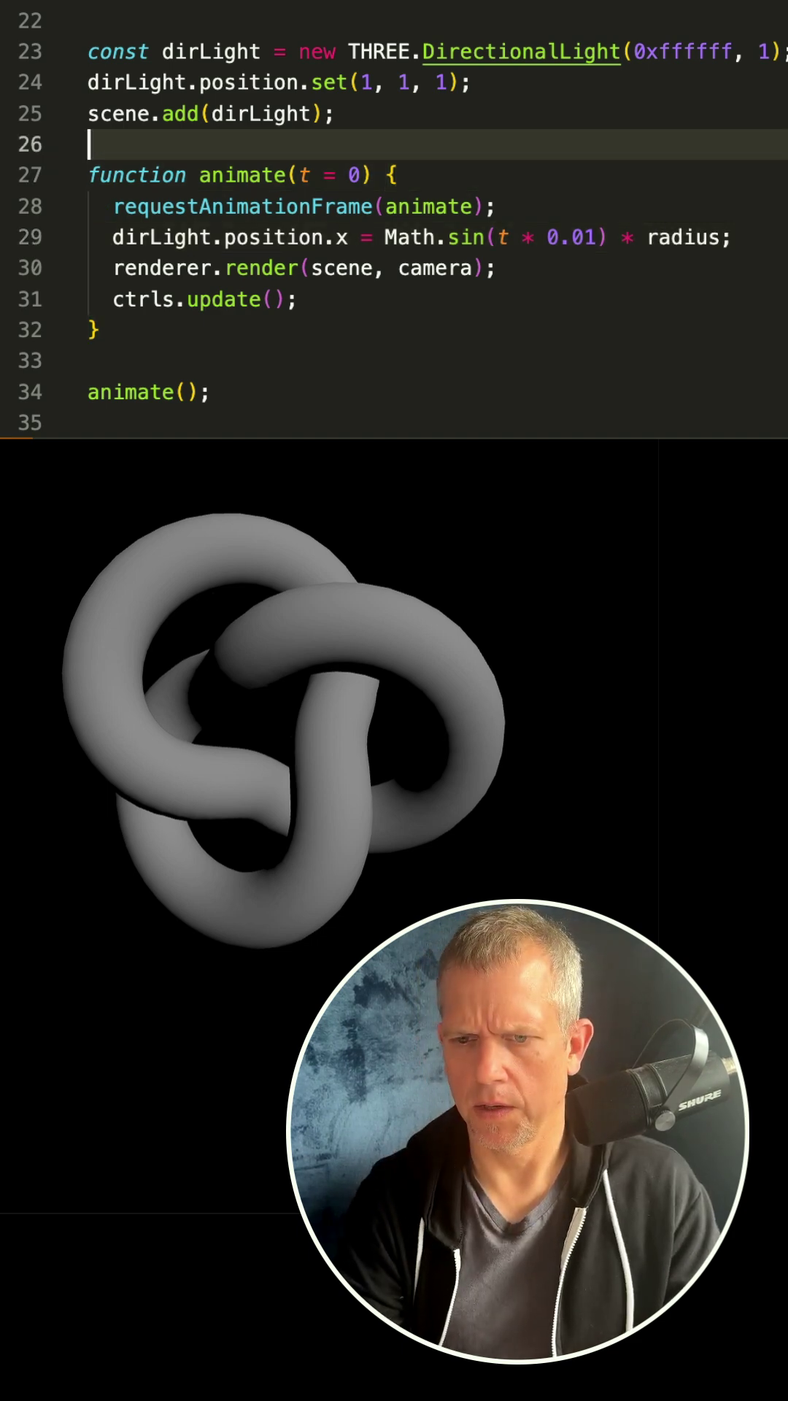
{"action": "type", "text": "1"}
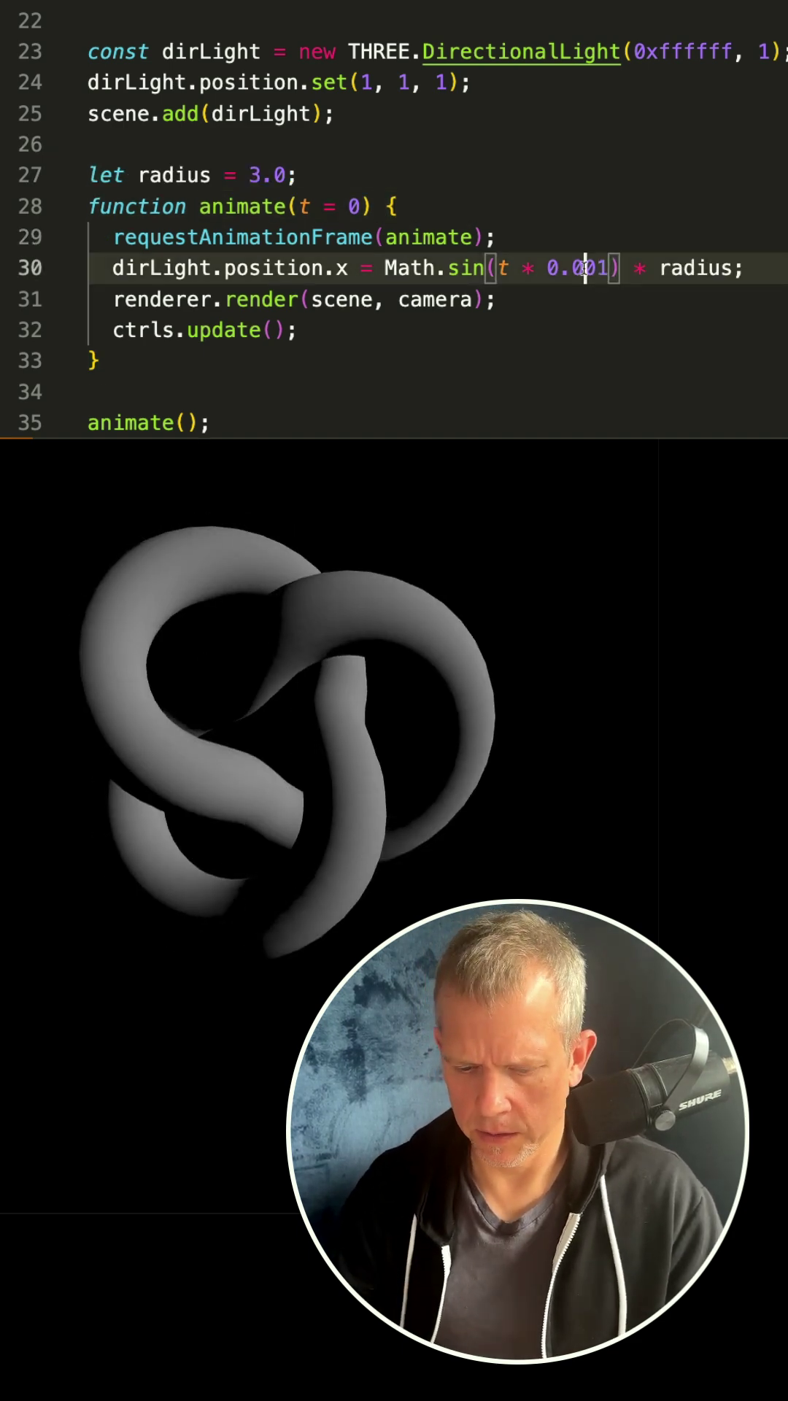
{"action": "key", "text": "shift+alt+Up"}
{"action": "type", "text": "cos"}
{"action": "key", "text": "Escape"}
{"action": "left_click", "coordinate": [348, 298]}
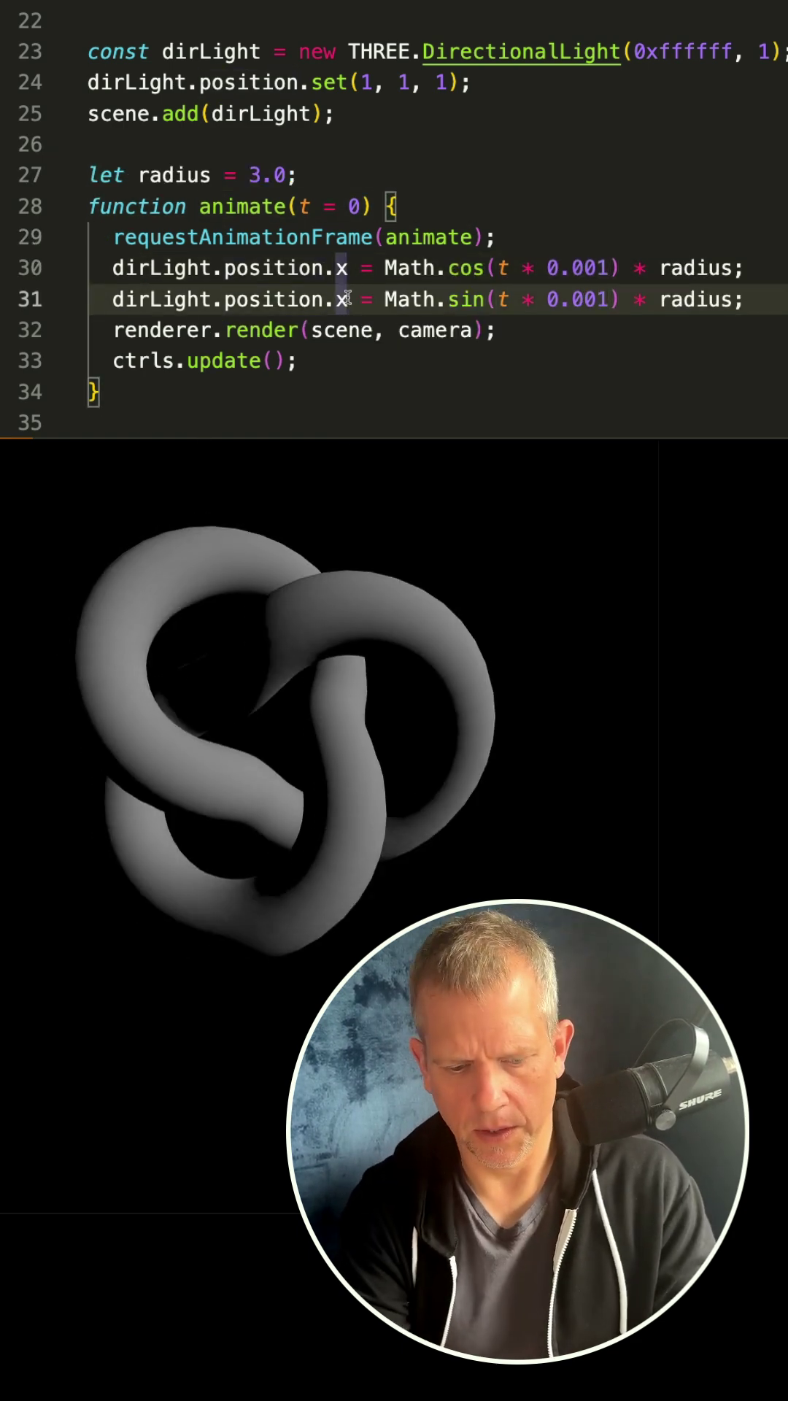
{"action": "key", "text": "BackSpace"}
{"action": "type", "text": "y"}
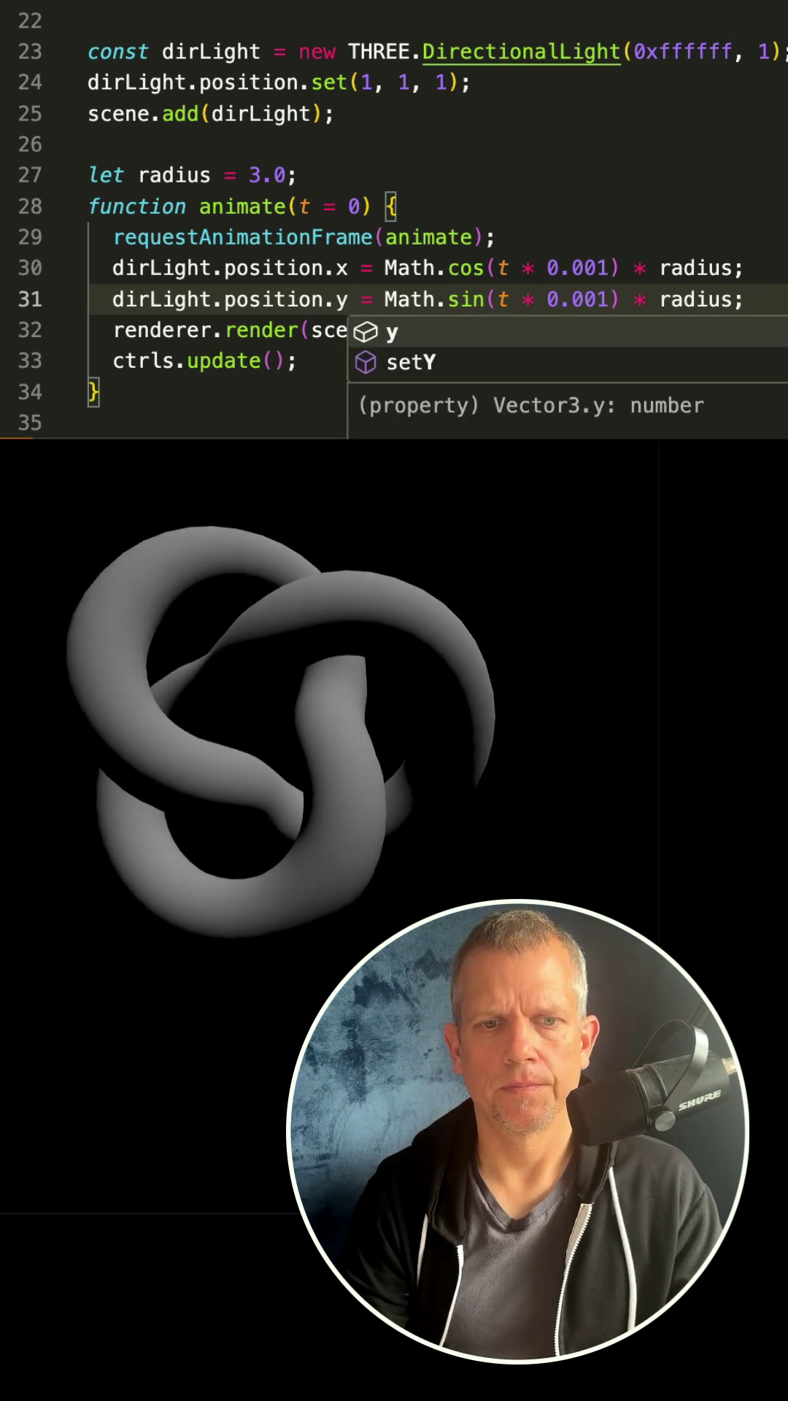